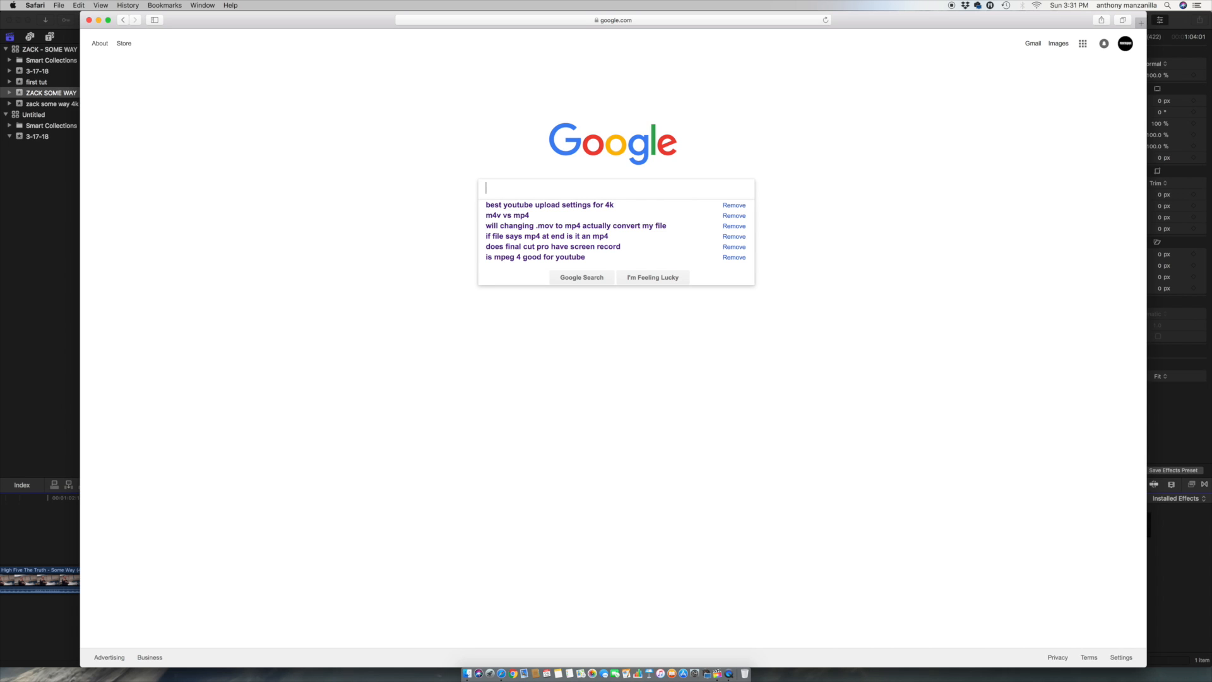
Search Google Images for "eyeball emoji png".
type("eybl")
key("BackSpace")
key("BackSpace")
type("eball emoj")
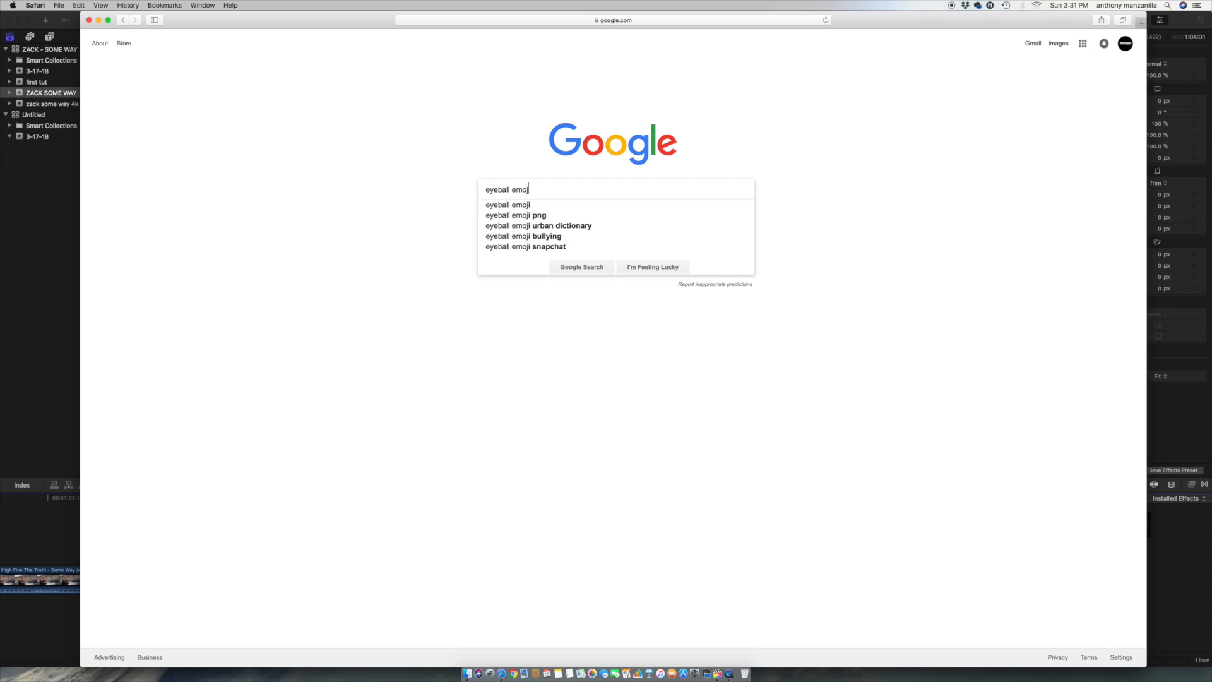
type("i png")
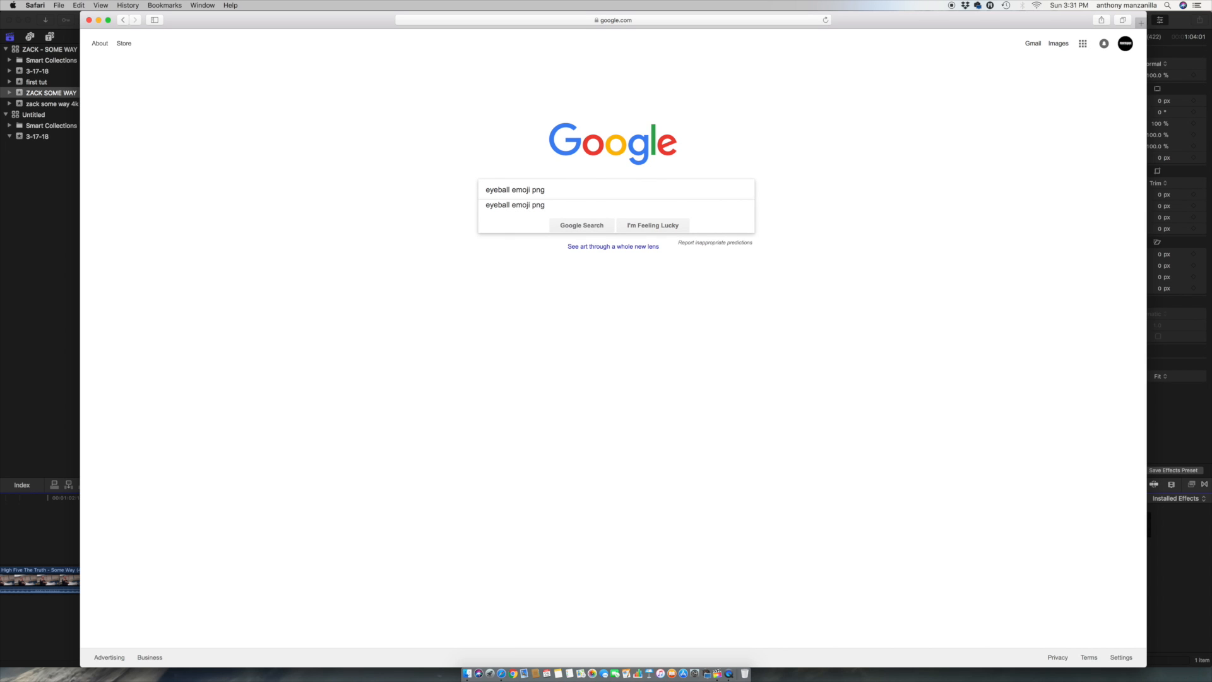
key("Return")
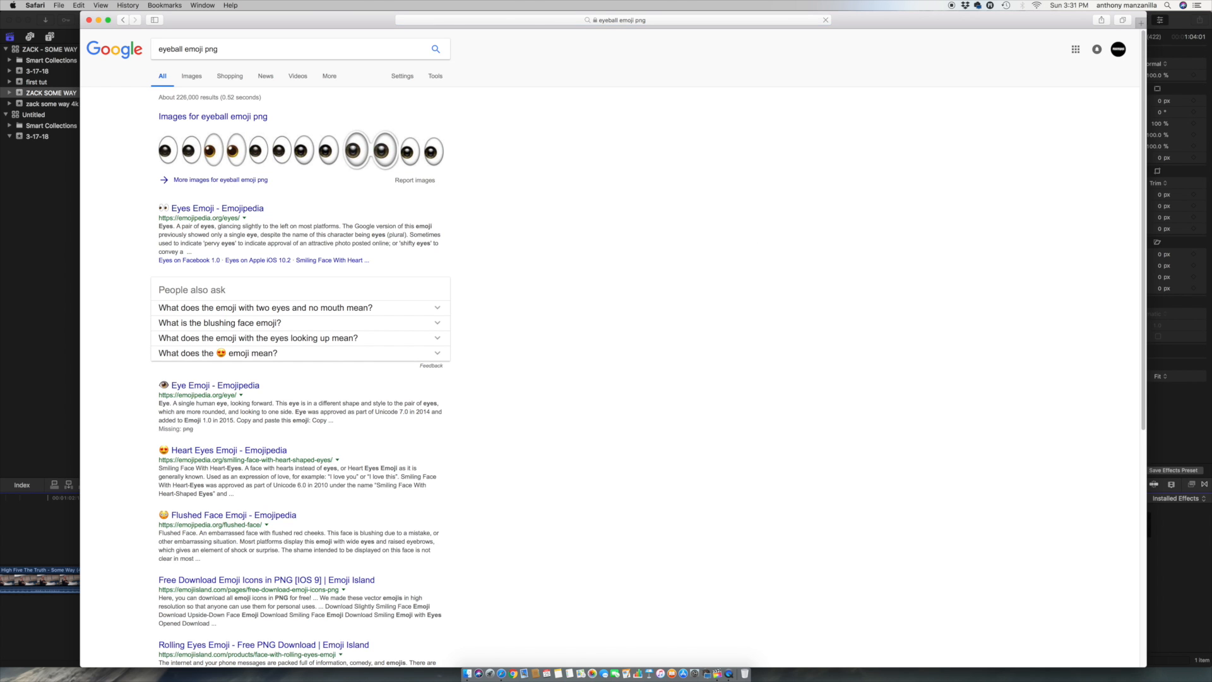
left_click(190, 76)
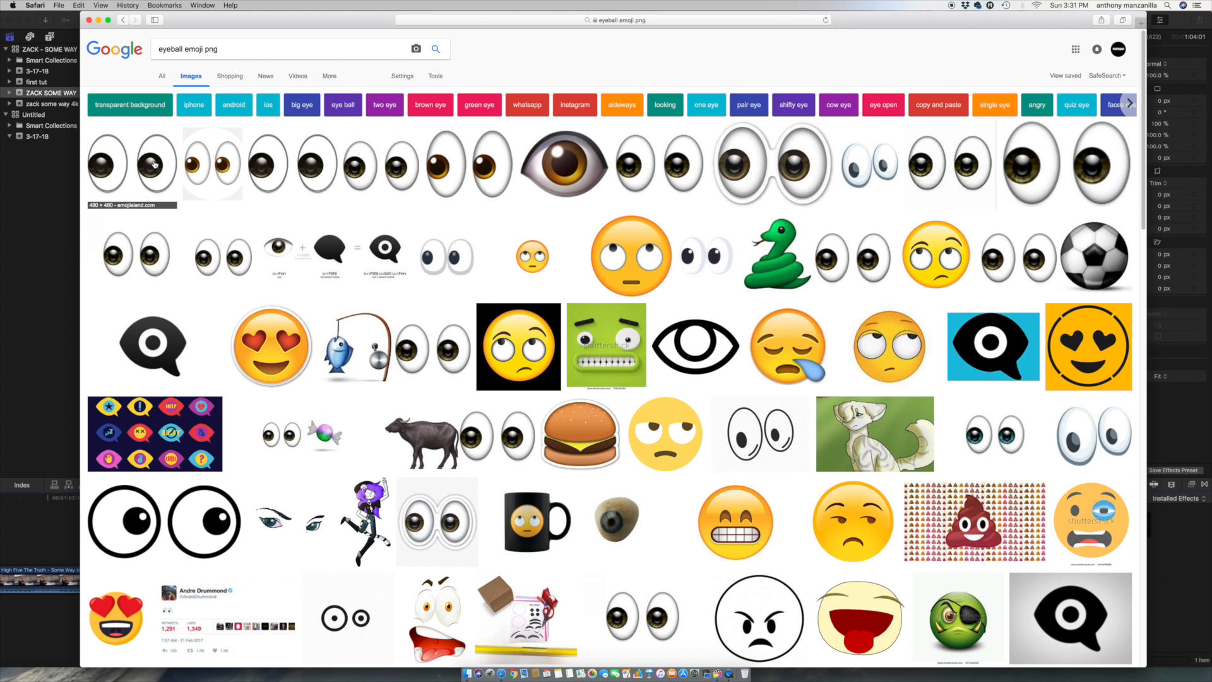
Preview the transparent eyes emoji and the rolling-eyes face emoji in the image results, and close the browser window.
left_click(154, 166)
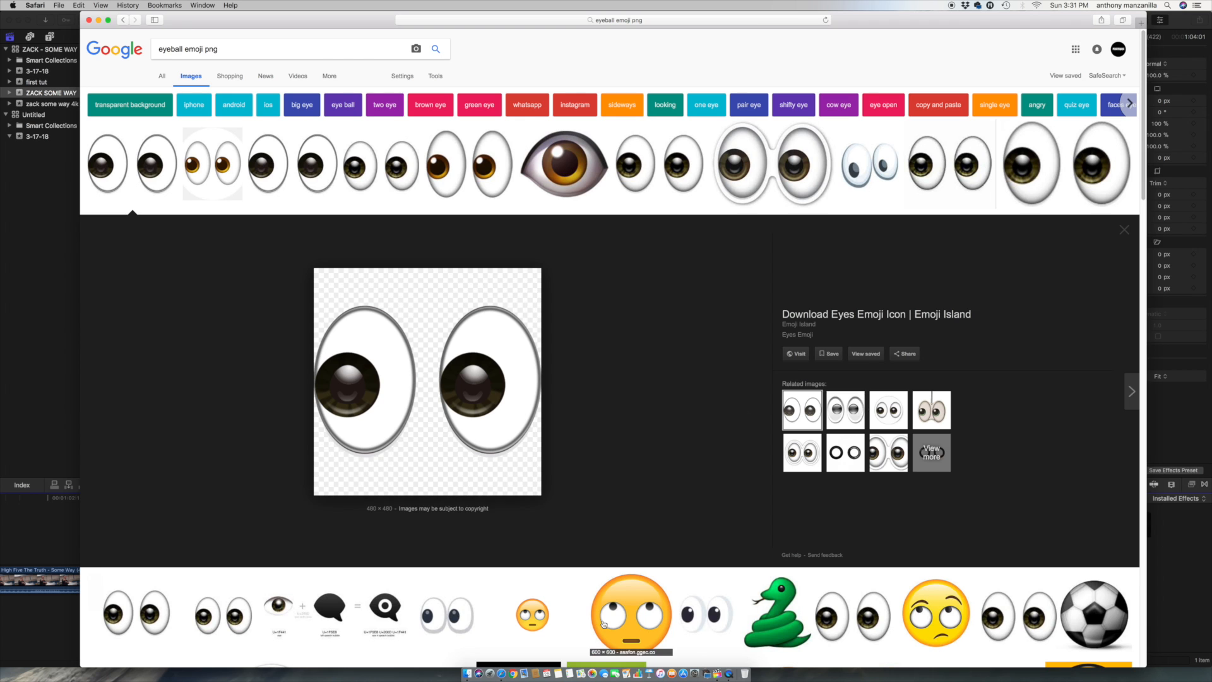
left_click(648, 606)
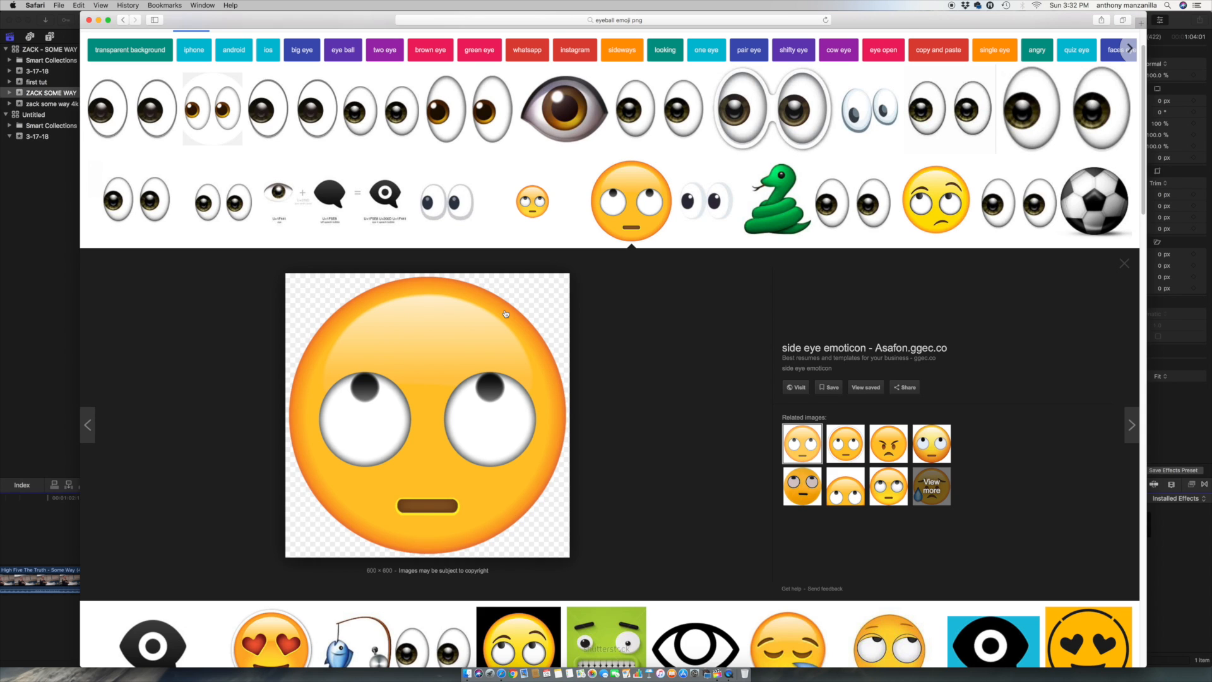
left_click(89, 20)
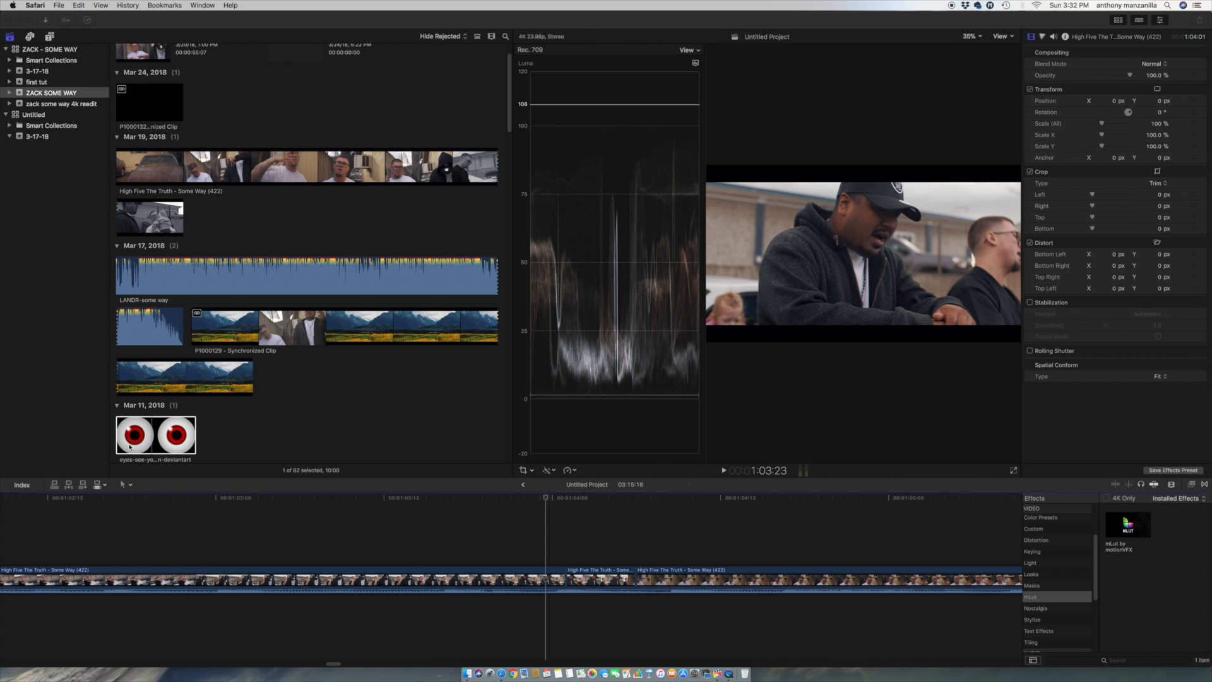
Connect the red eyeballs image above the short clip beginning at 1:04:01 and move the playhead to that cut.
left_click_drag(134, 444, 575, 549)
key("super+7")
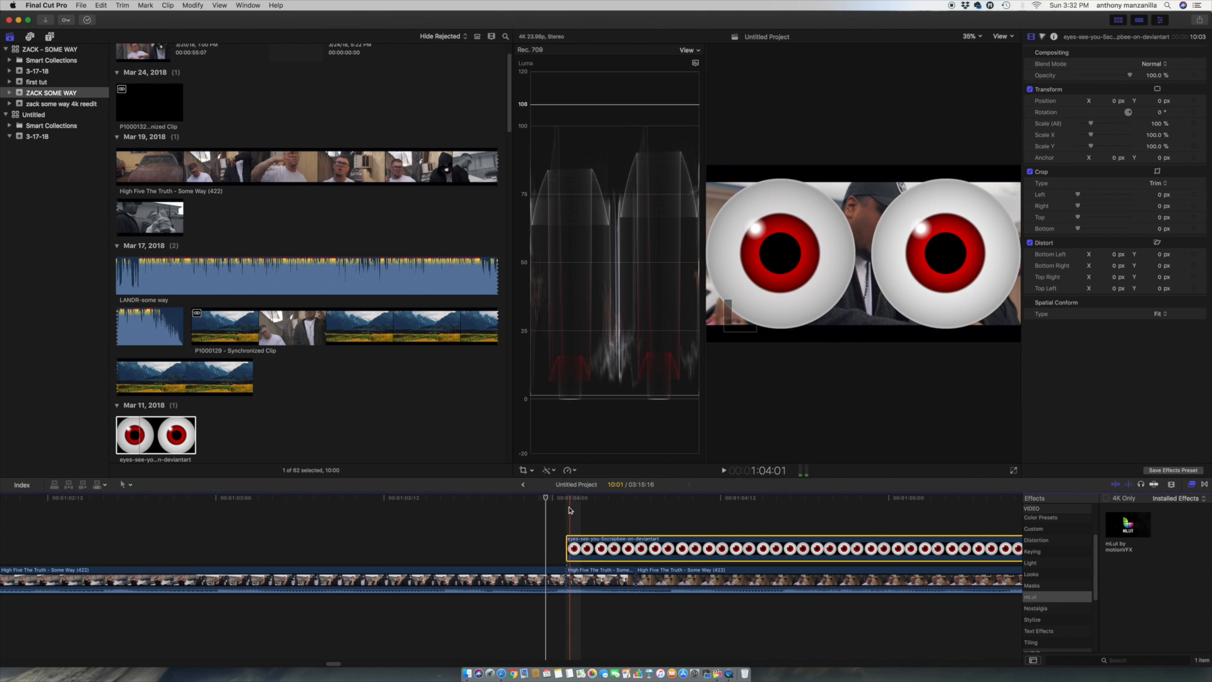
key("Down")
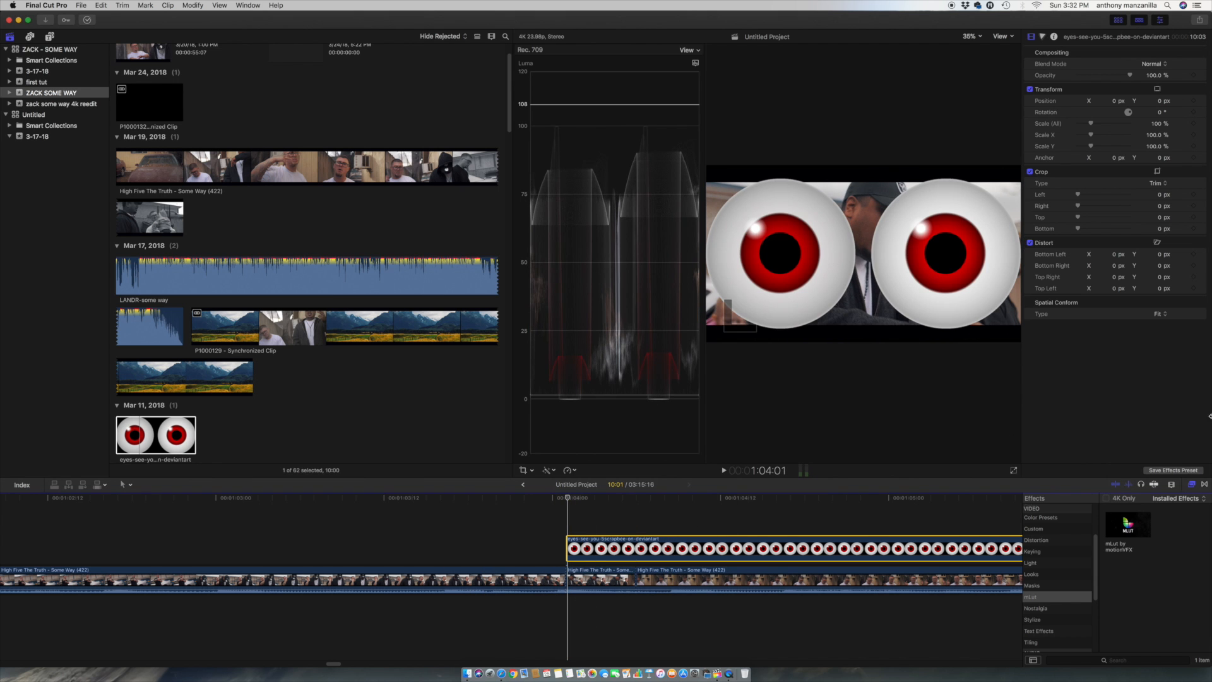
Split the eyeballs clip where the short clip beneath it ends and delete the excess part.
left_click(1172, 485)
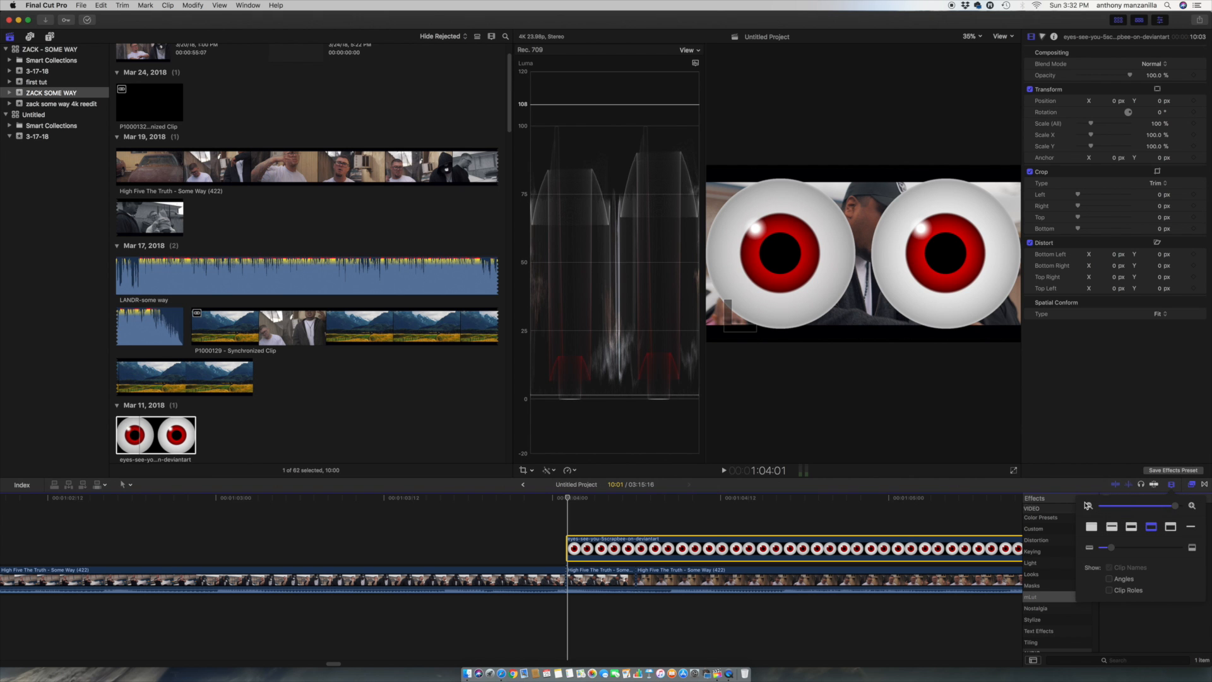
left_click(1088, 505)
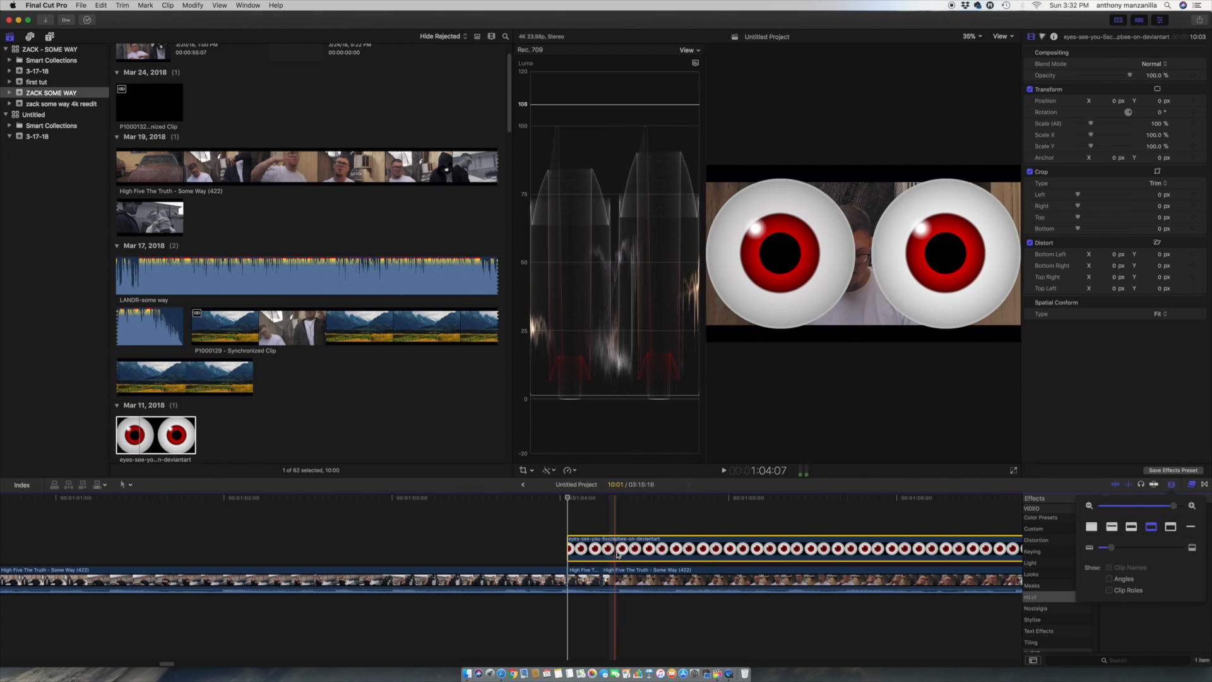
left_click(1192, 506)
left_click(1192, 506)
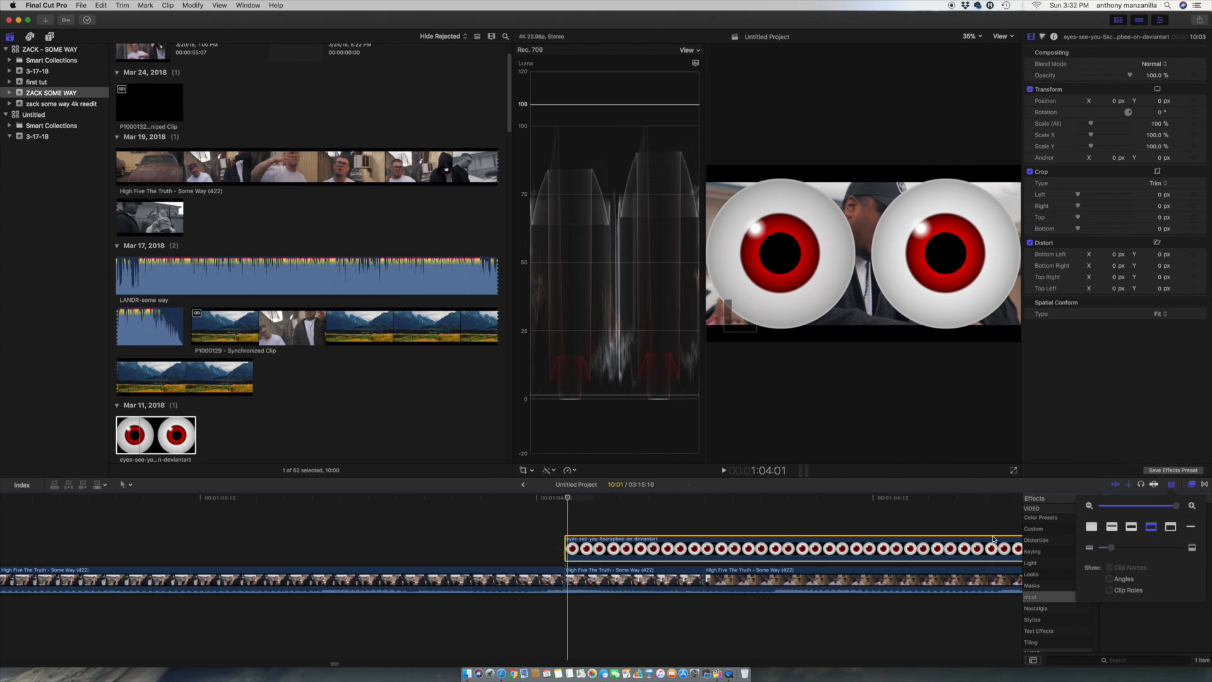
left_click(708, 553)
key("a")
left_click(766, 552)
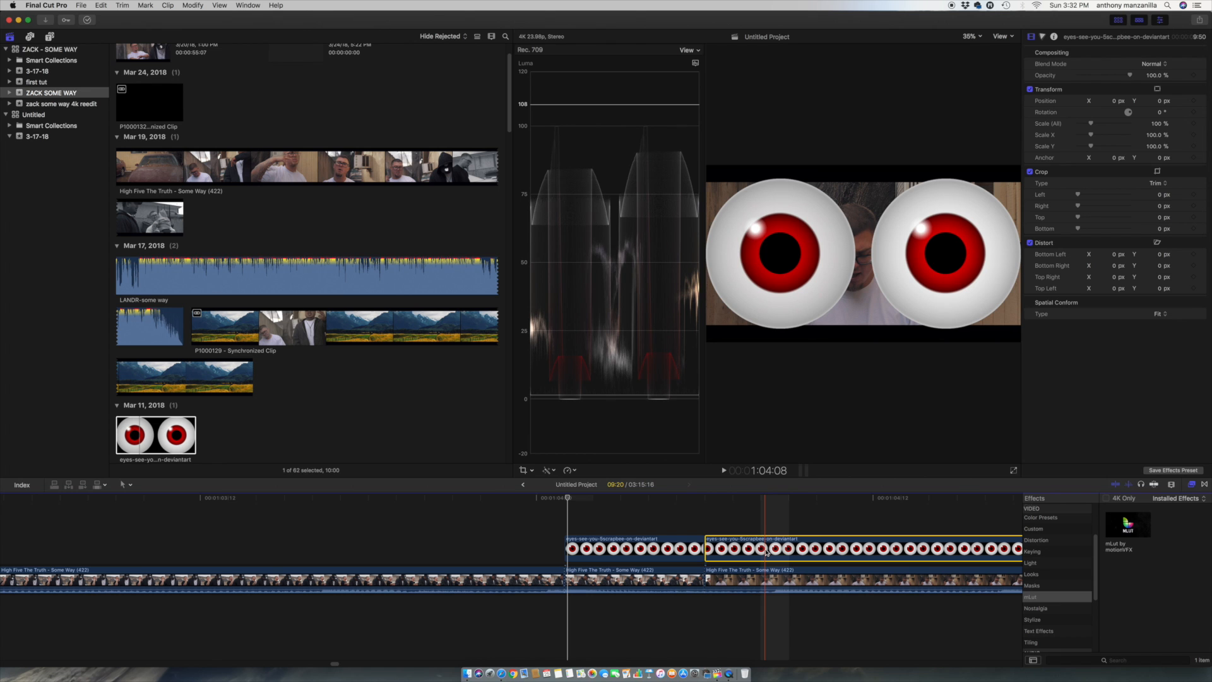
key("Delete")
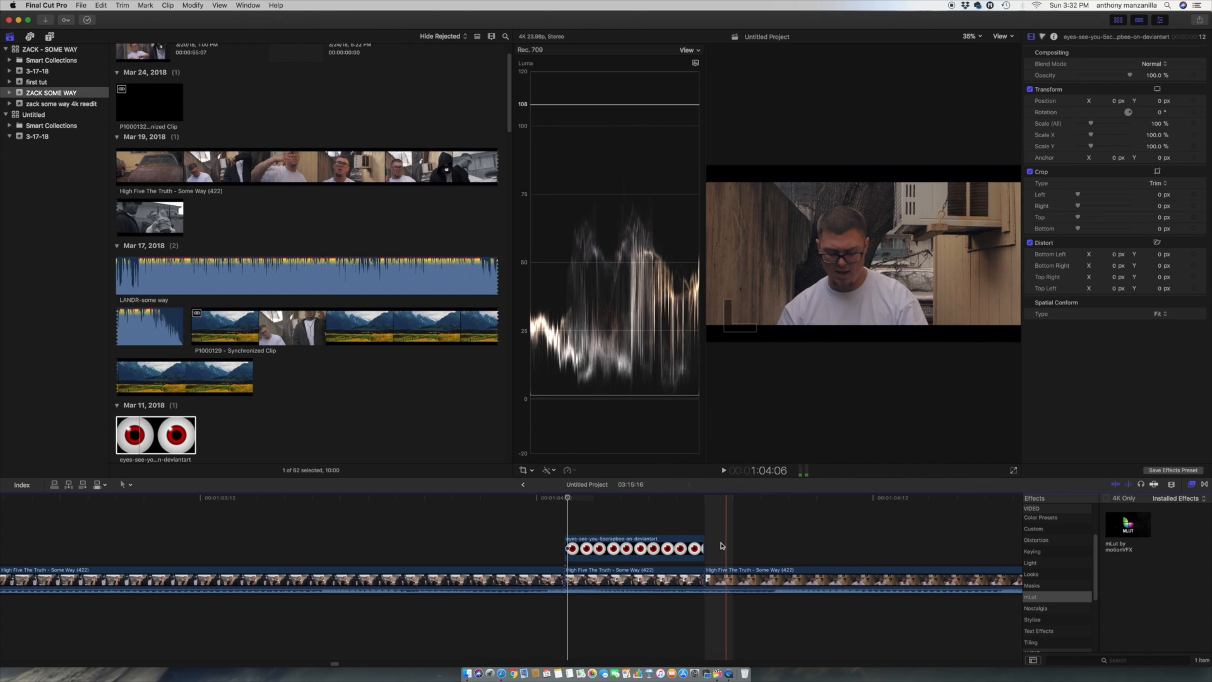
Fit the eyeballs over the man's eyes with scale 11%, rotation -21.2°, position X 358 px and Y 449 px.
left_click(625, 548)
left_click_drag(594, 499, 617, 499)
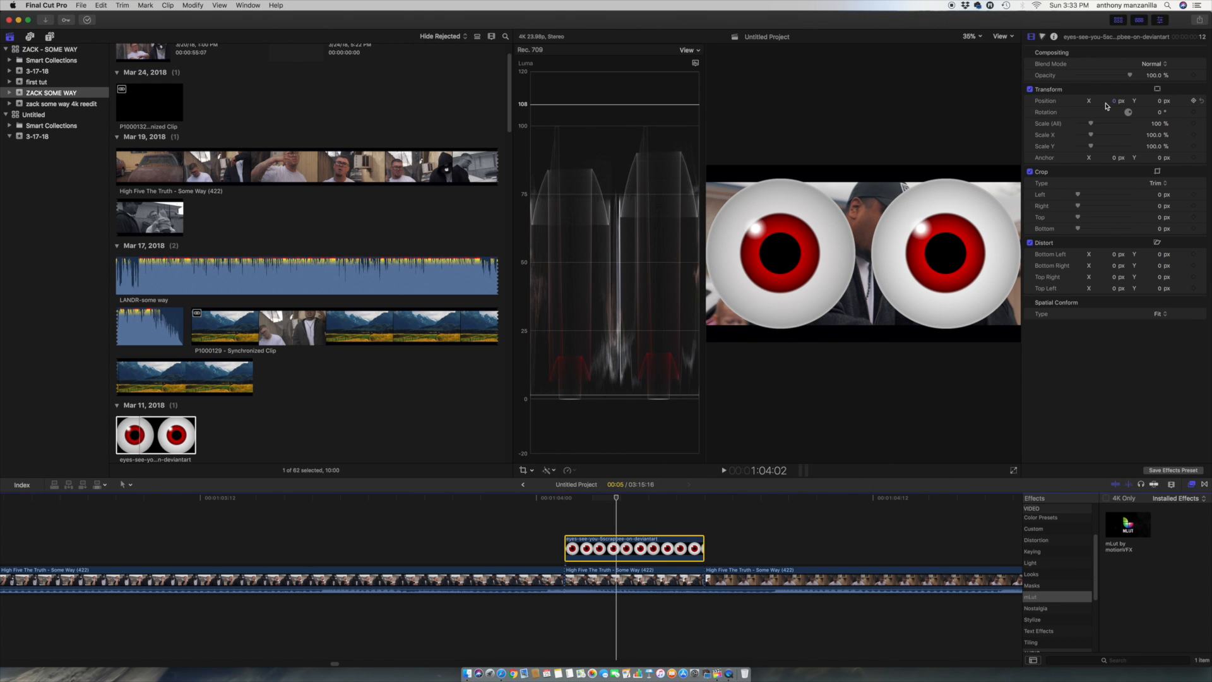
left_click_drag(1160, 127, 1152, 103)
left_click(1160, 101)
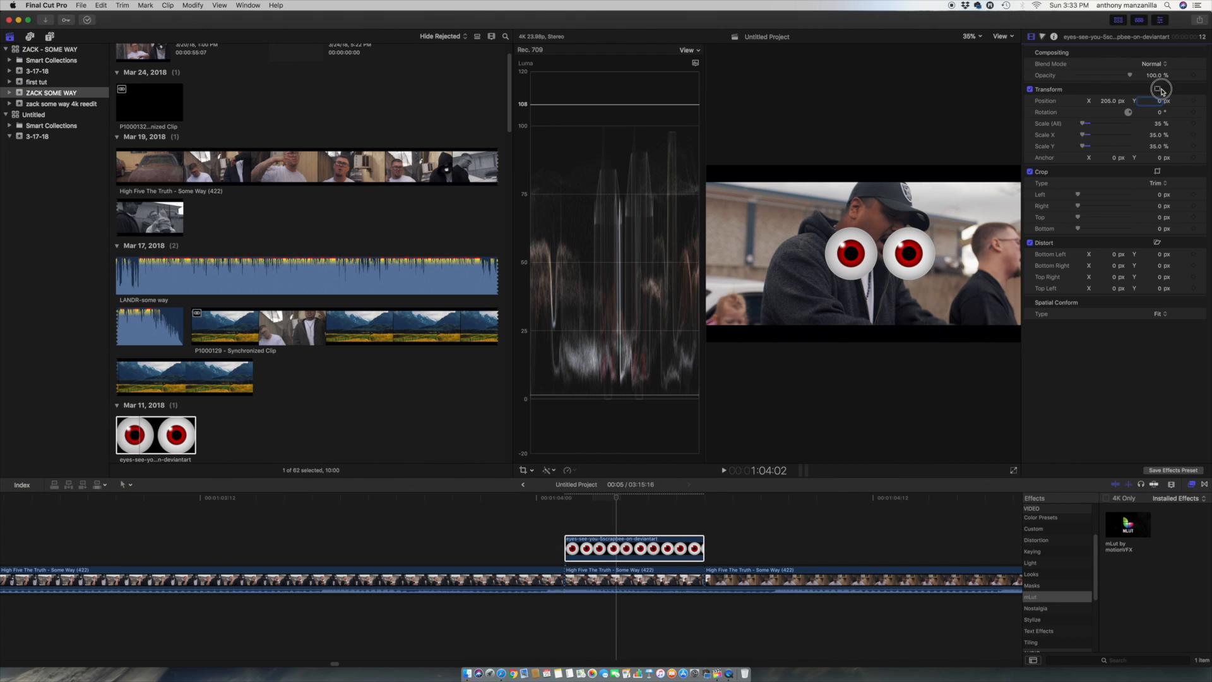
type("185")
key("Return")
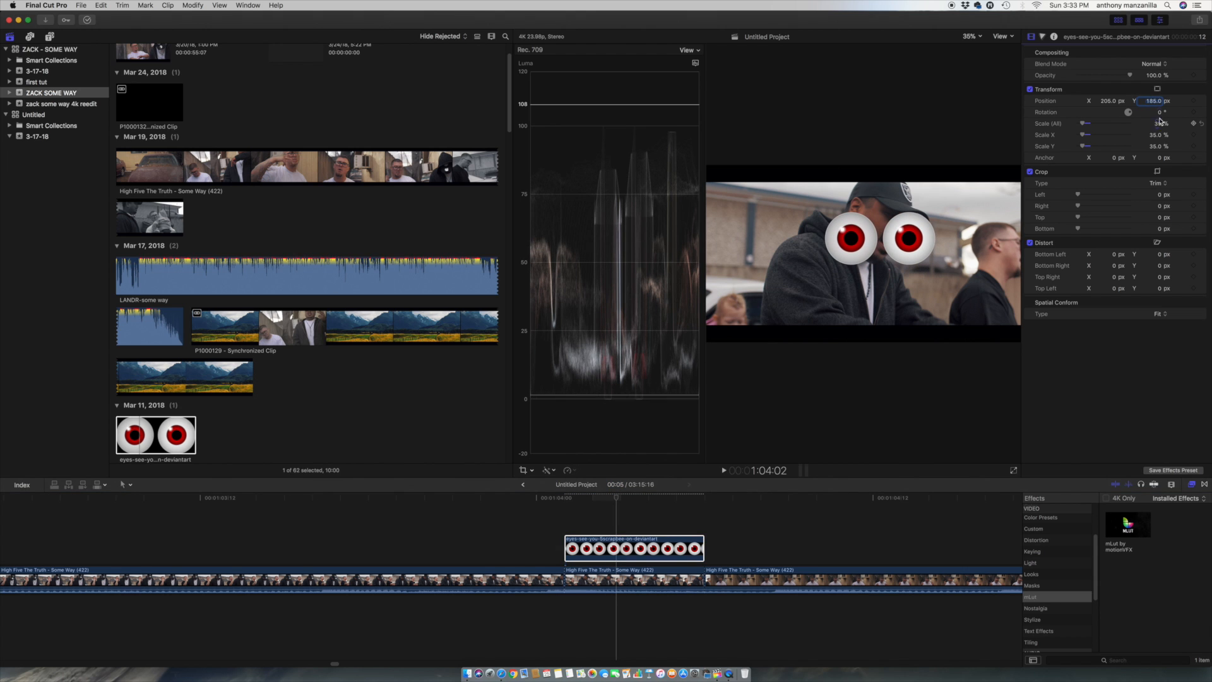
left_click_drag(1159, 125, 1135, 117)
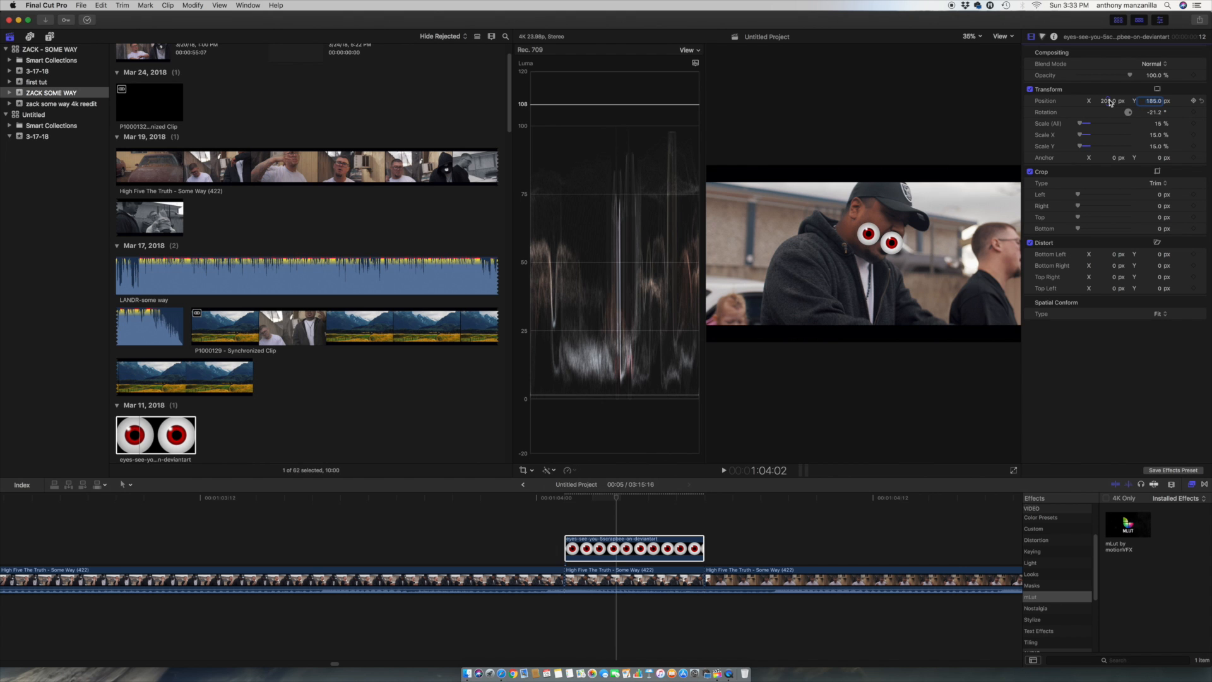
left_click_drag(1110, 103, 1081, 124)
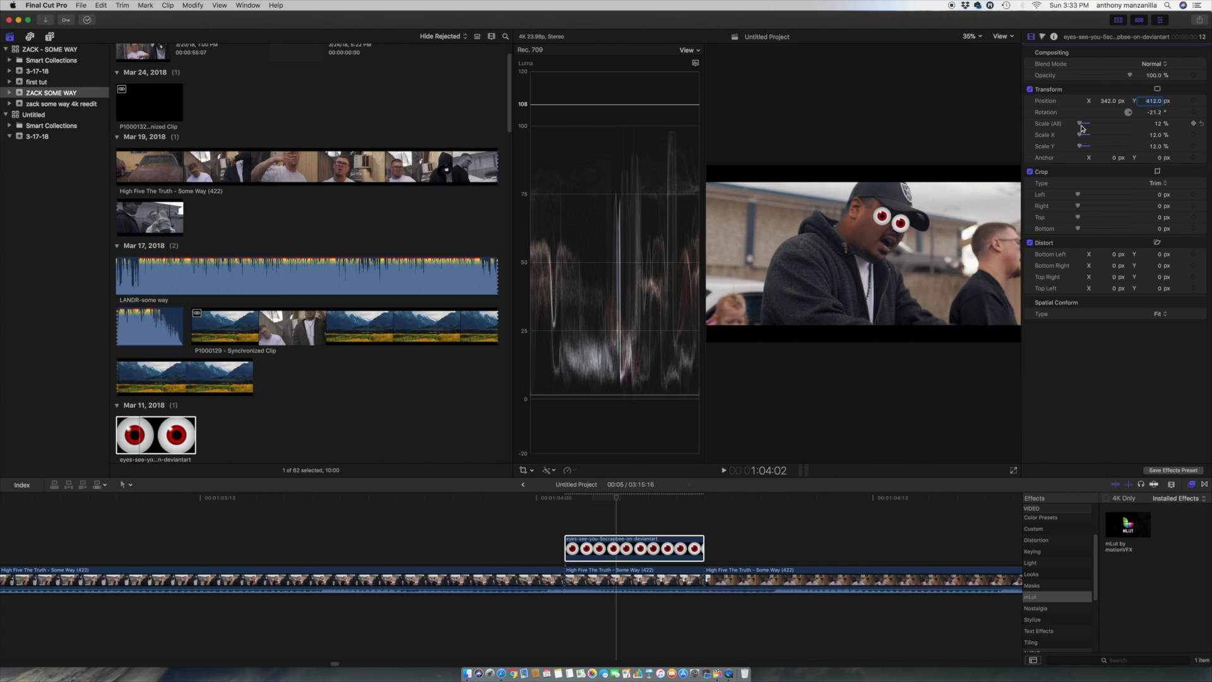
left_click_drag(1082, 128, 1080, 126)
left_click_drag(1154, 104, 1154, 101)
left_click_drag(1109, 103, 1107, 101)
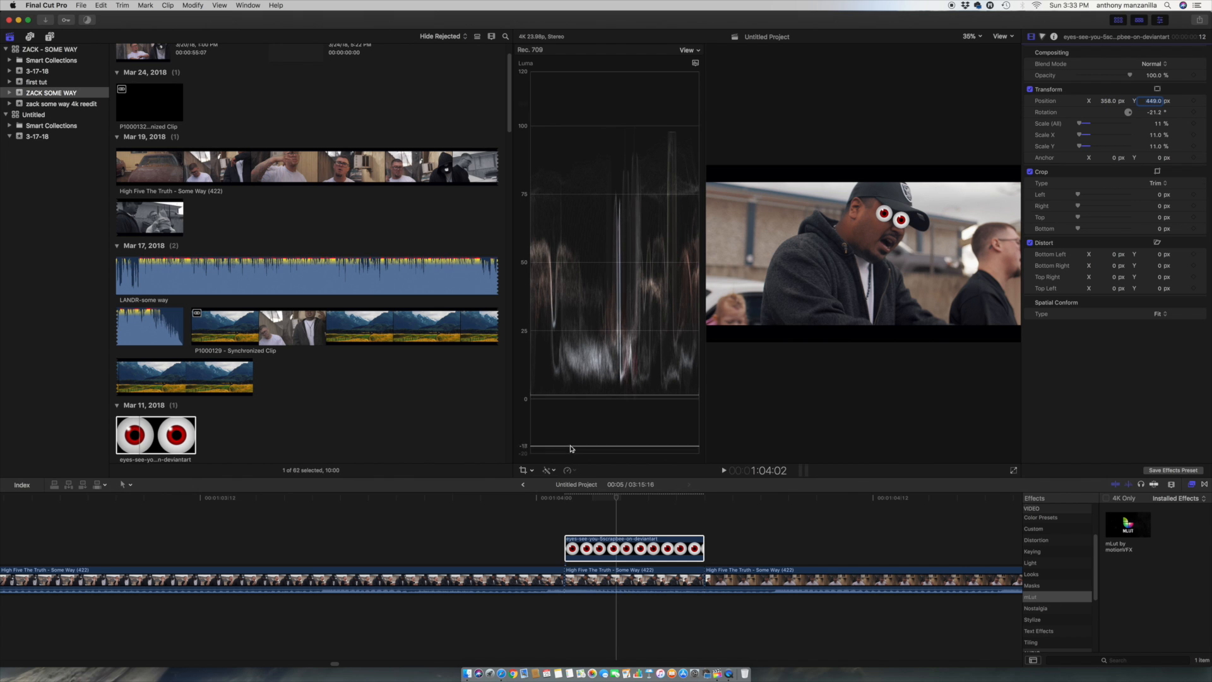
Play back the timeline from just before the eyeballs clip to check how the overlay sits on the moving face.
left_click(537, 504)
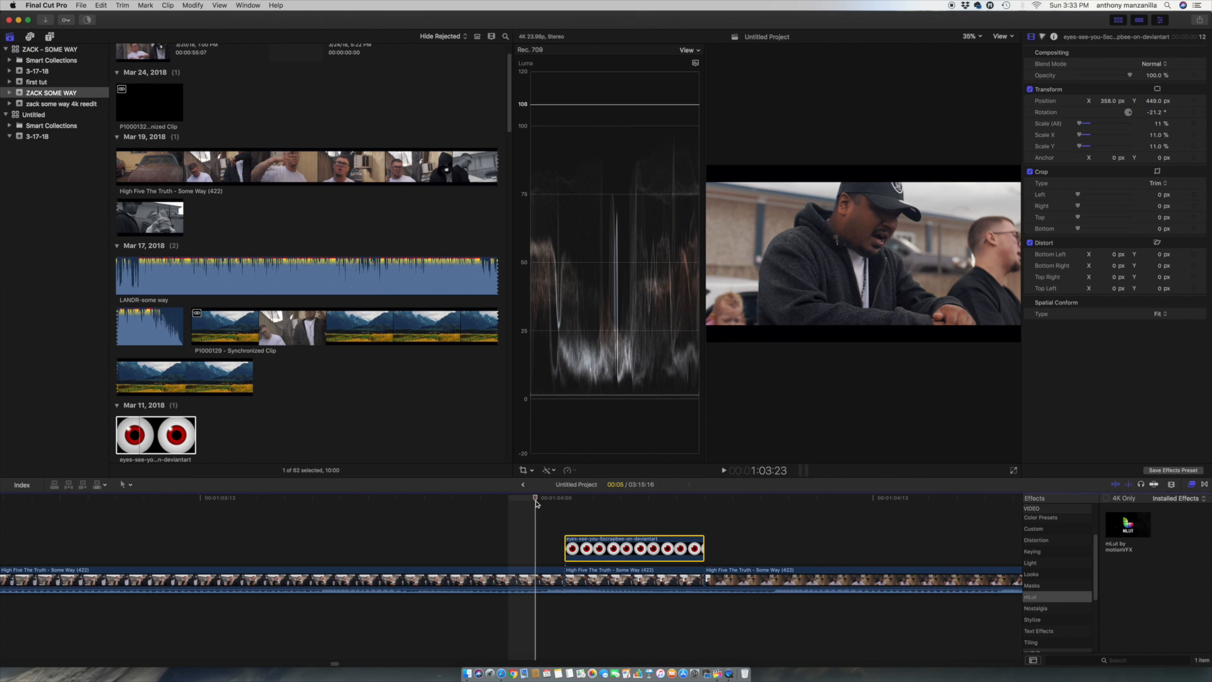
key("space")
left_click(536, 503)
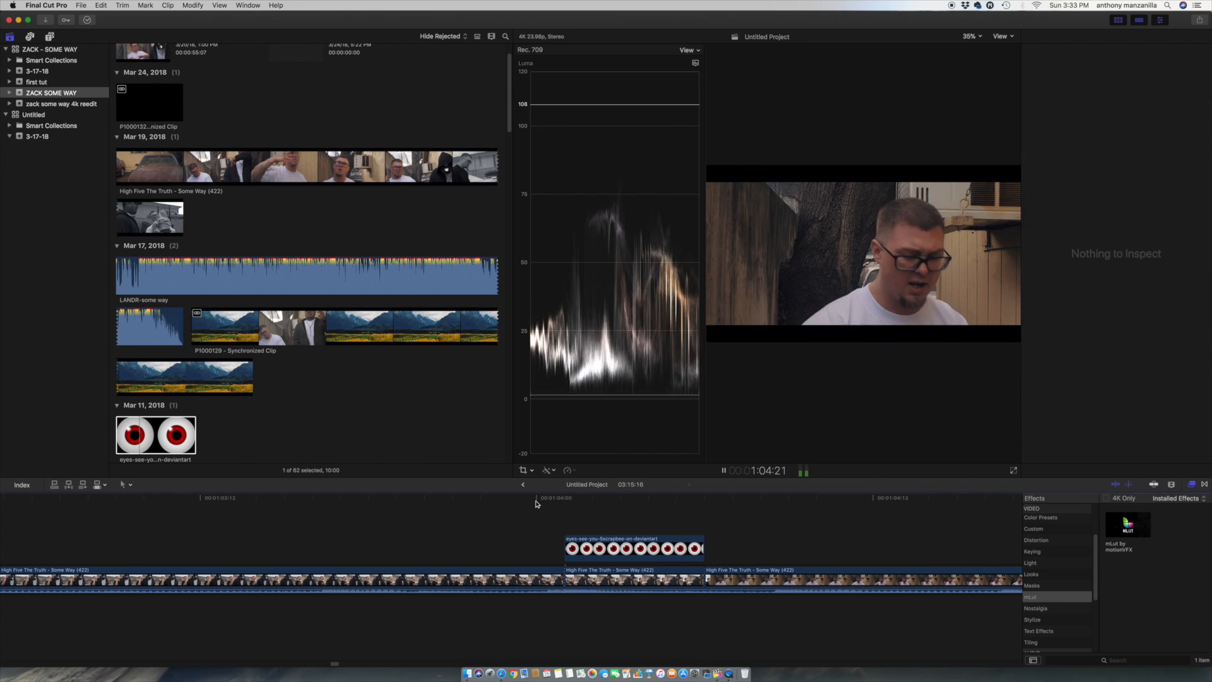
key("space")
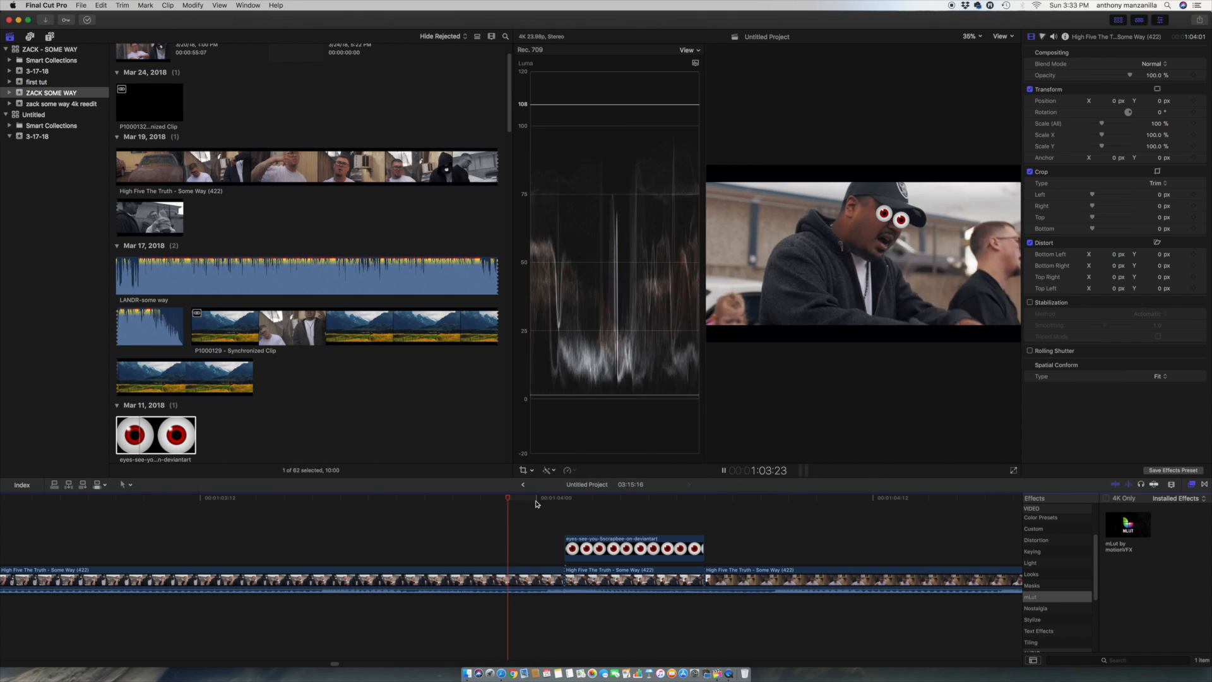
Keyframe the eyeballs' position at the clip's start, and at its end reposition them to about X 595, Y 310 px with a rotation keyframe.
left_click(579, 502)
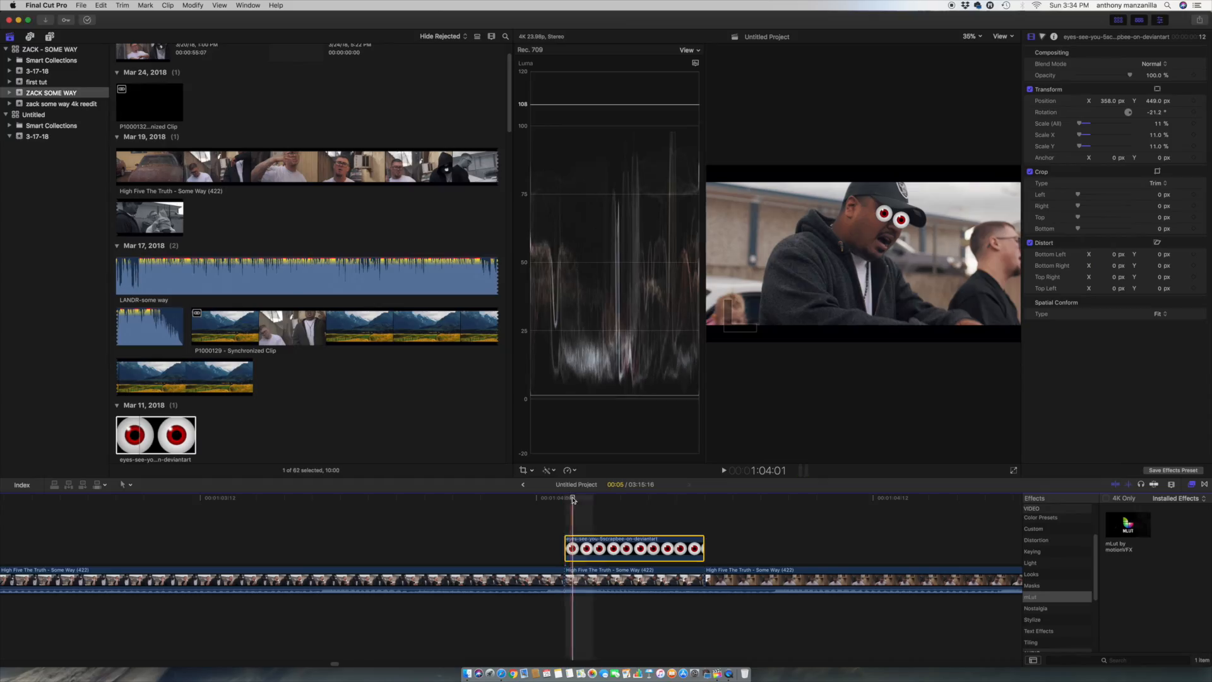
left_click(1193, 101)
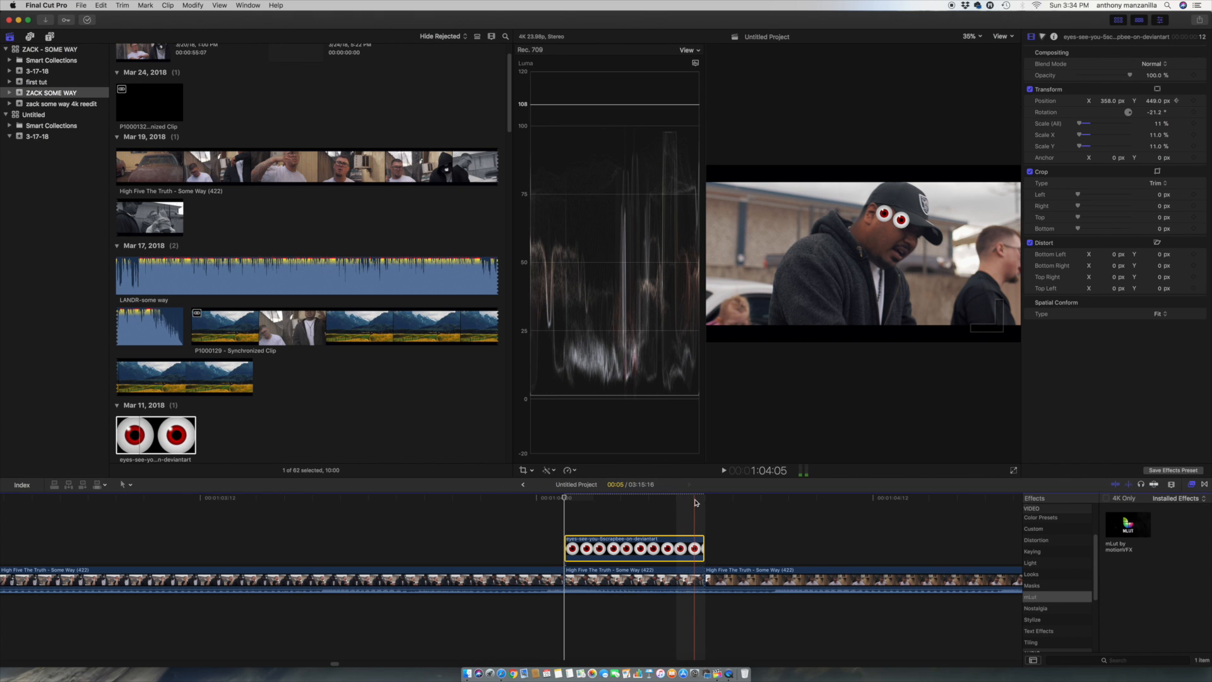
left_click(697, 500)
left_click(699, 499)
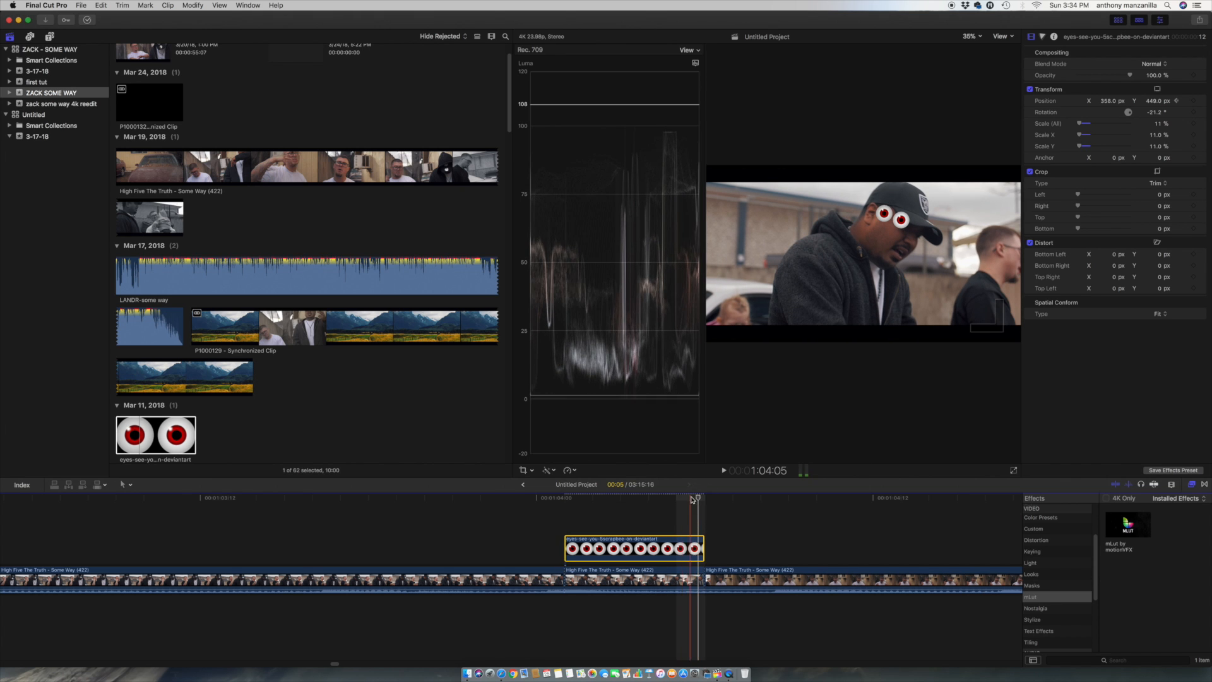
left_click_drag(1109, 104, 1153, 187)
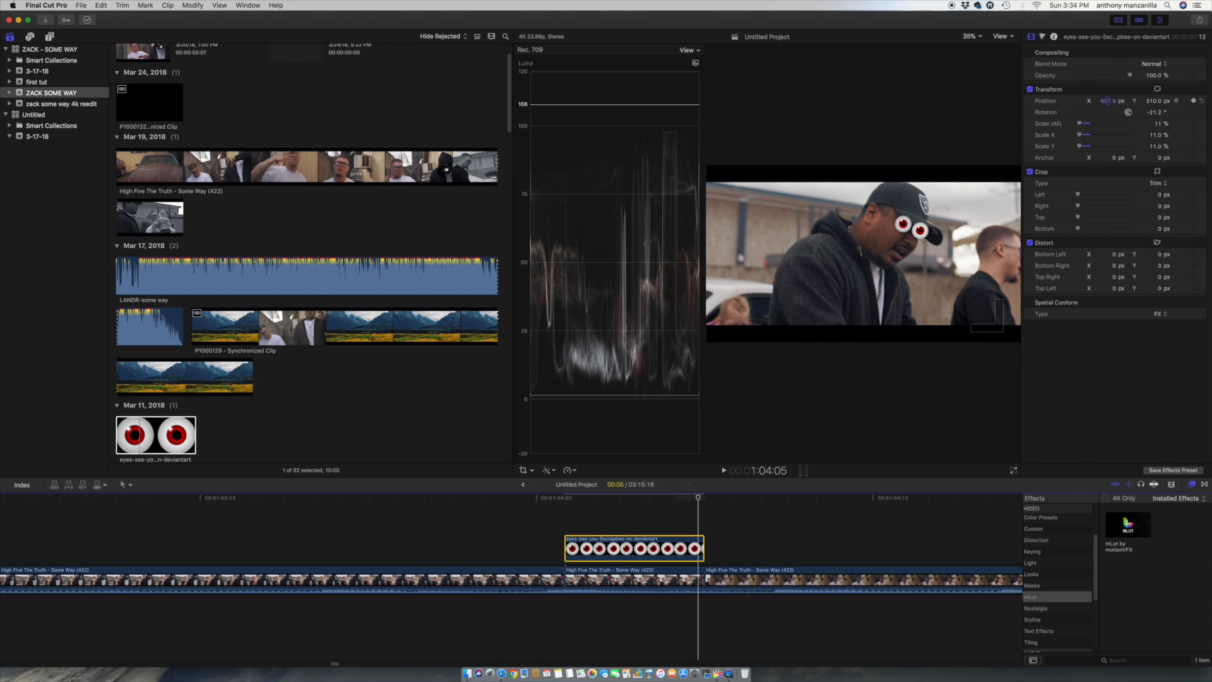
left_click_drag(1108, 101, 1107, 101)
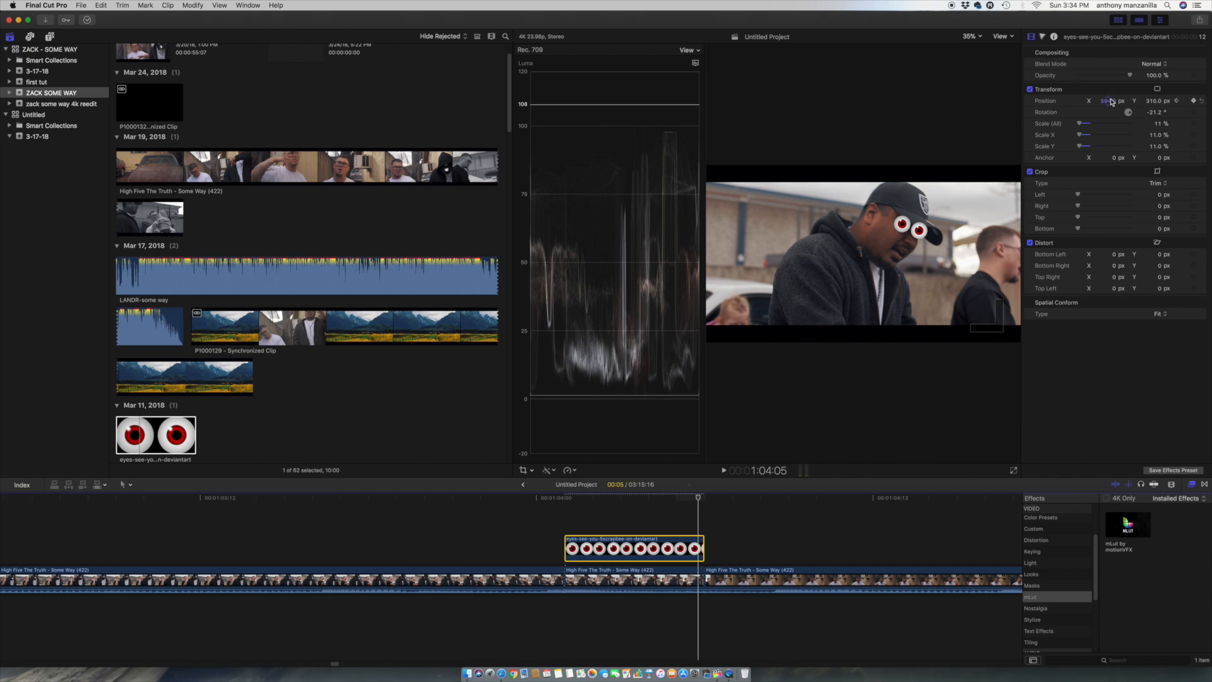
left_click(1194, 112)
Play through the eyeballs clip to check that the overlay follows the man's face.
key("Left")
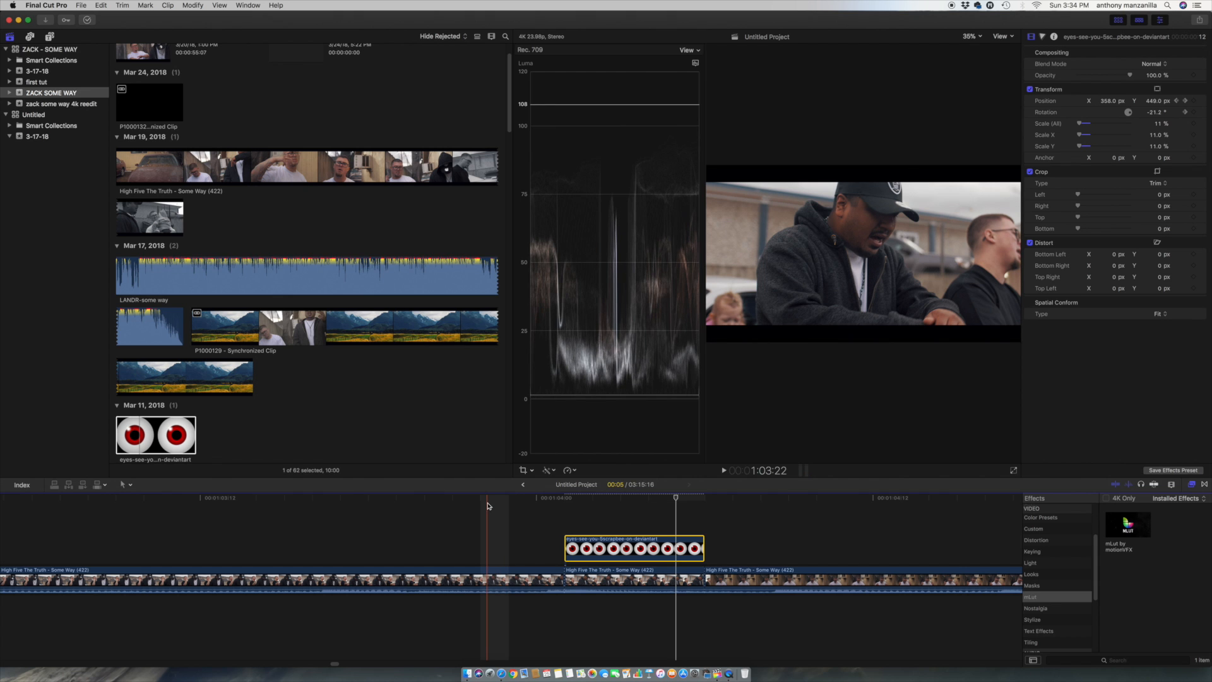
left_click(580, 501)
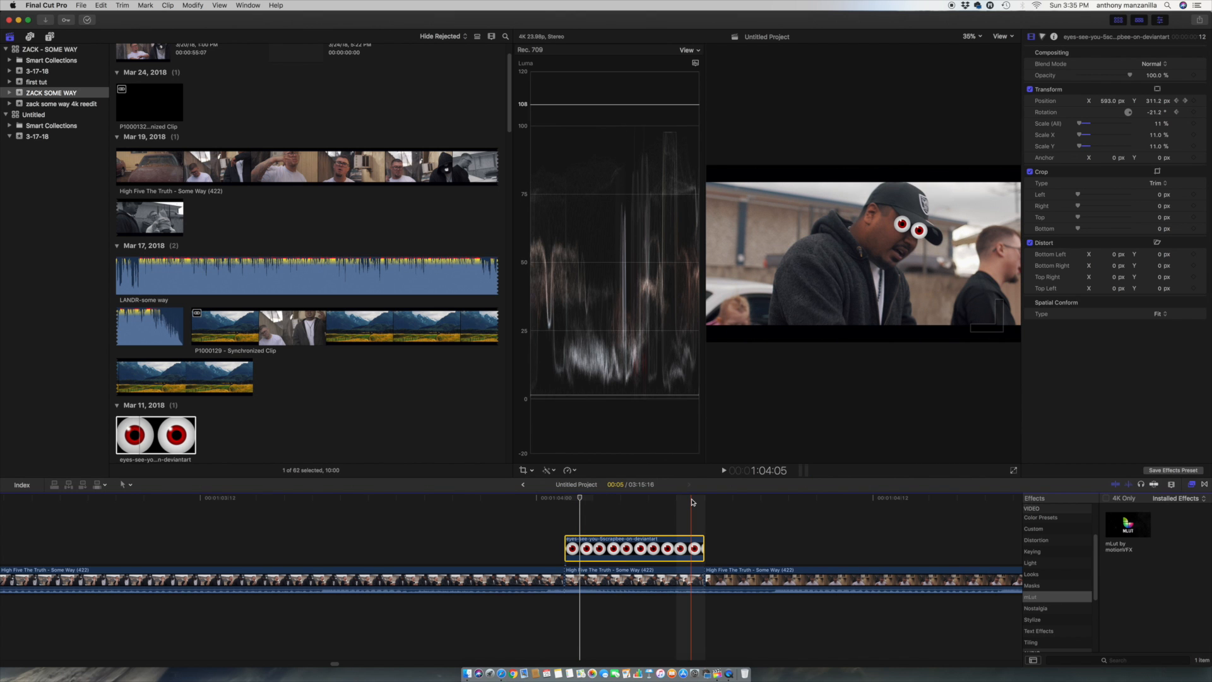
key("space")
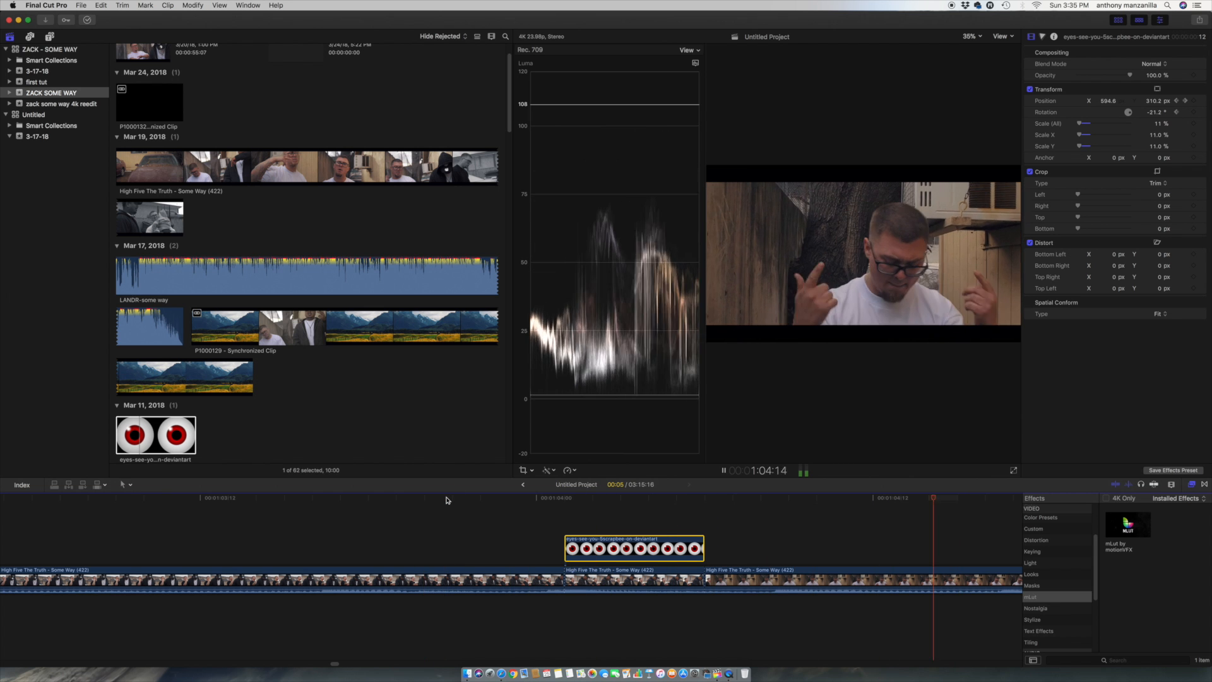
key("space")
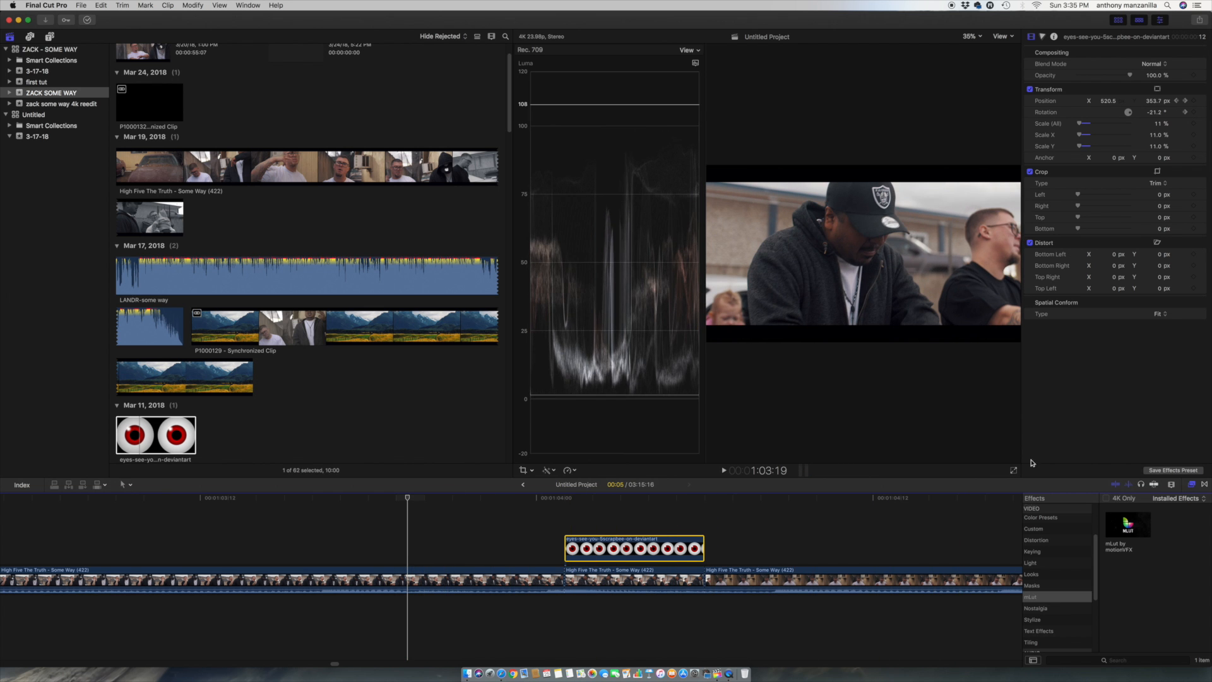
Watch the edit full screen, starting from about 00:56, ahead of the eyeballs shot.
left_click(31, 502)
left_click(1012, 470)
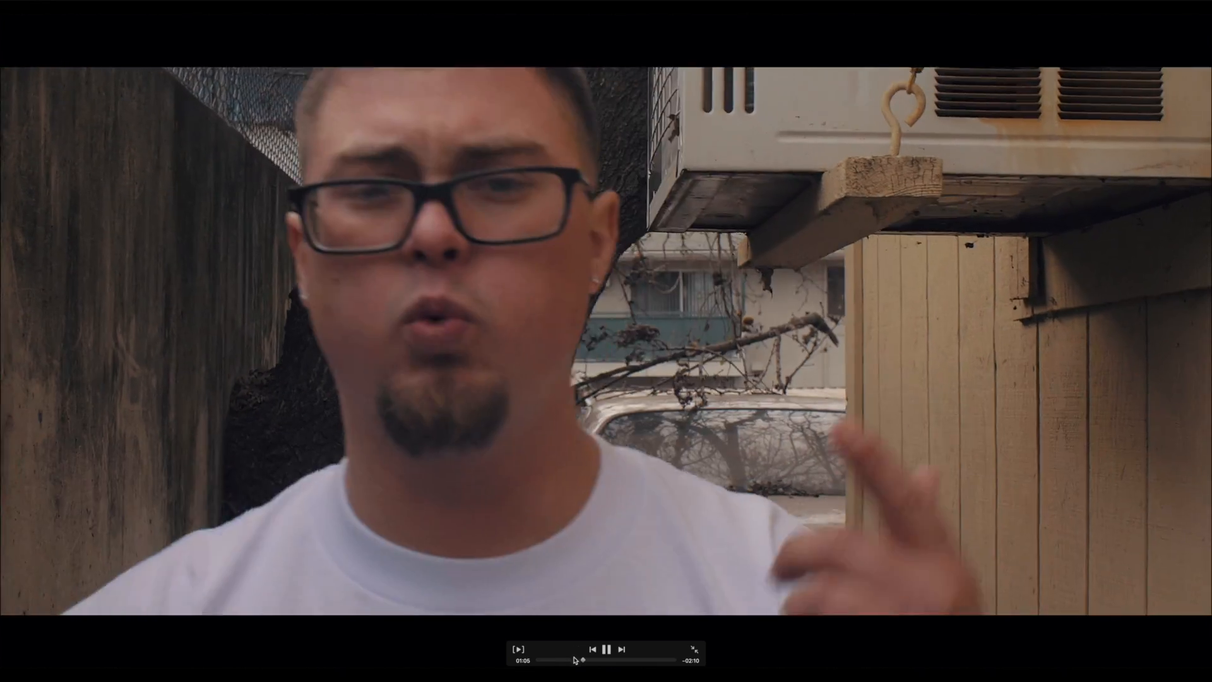
left_click(574, 660)
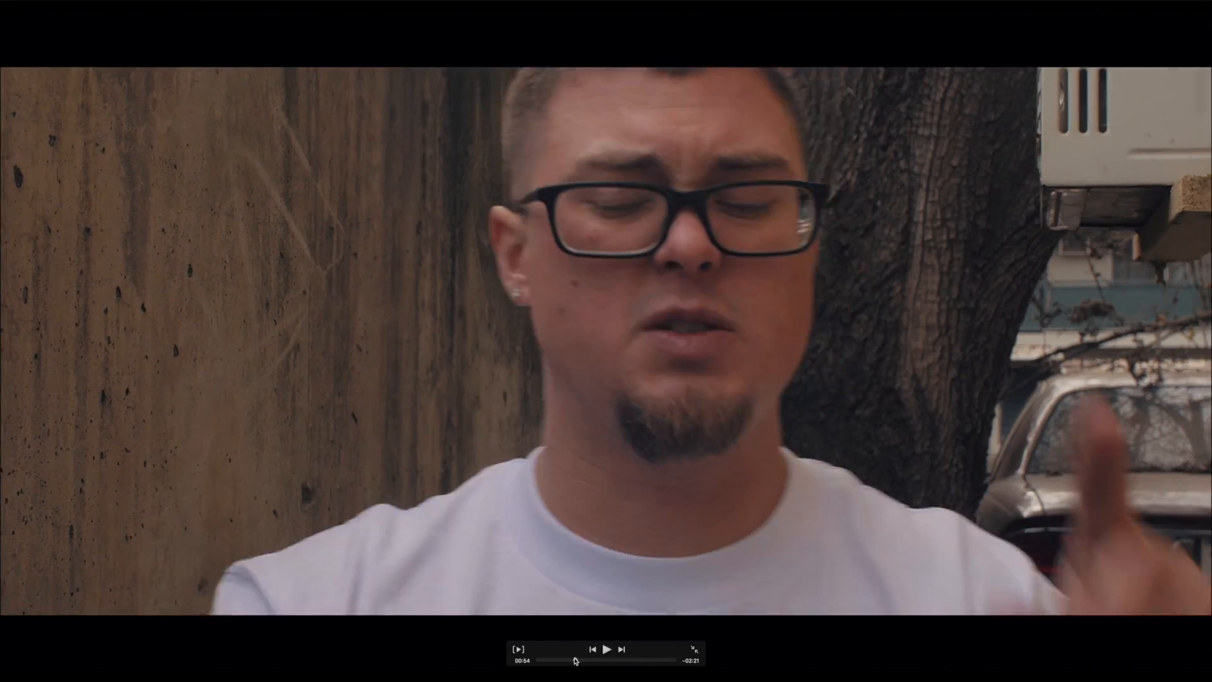
left_click(572, 661)
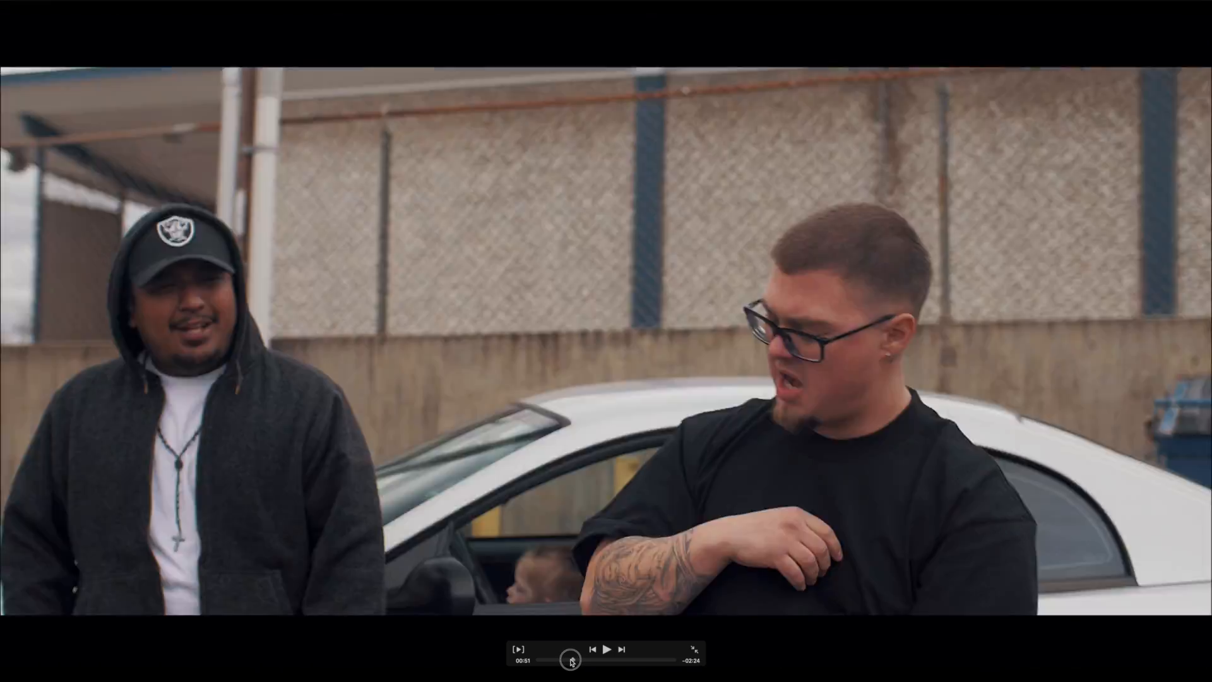
left_click_drag(572, 661, 575, 660)
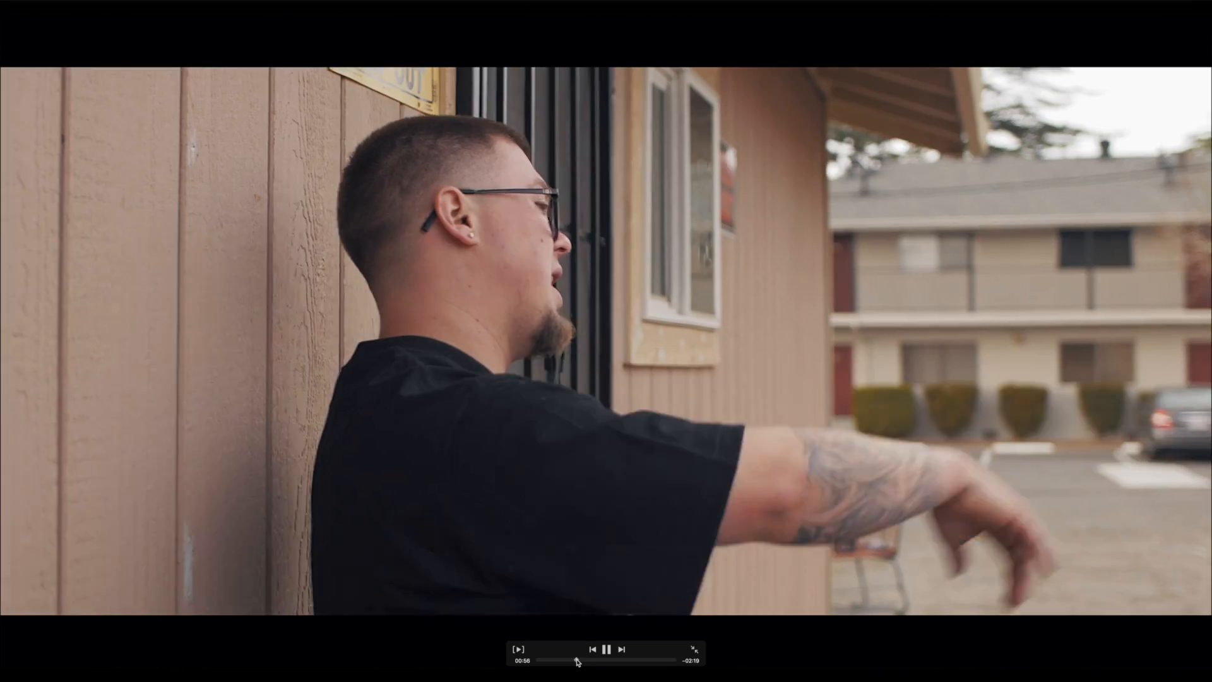